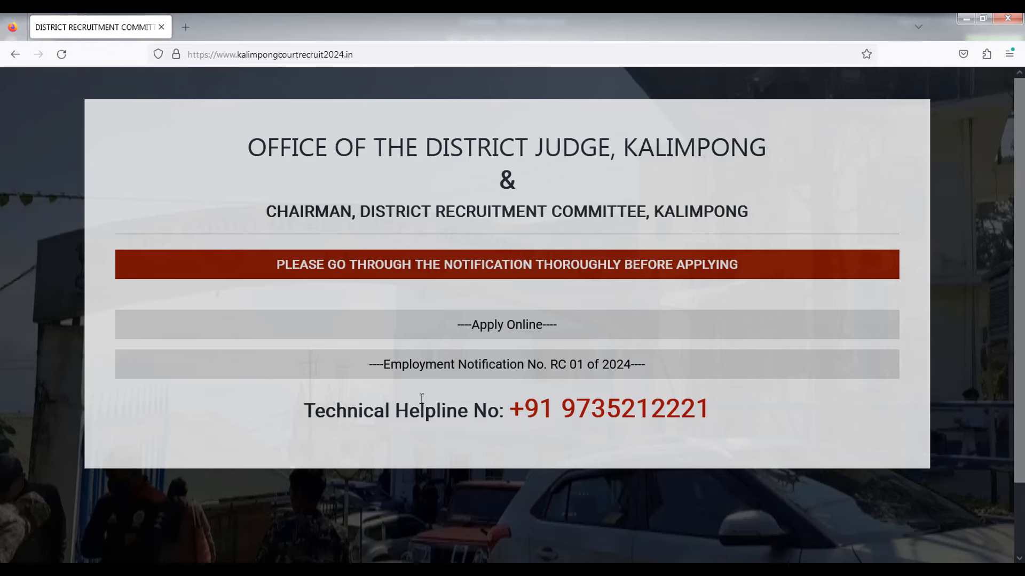
Step: Open the new-user sign-up form from Apply Online and register with the applicant's name, mobile number, date of birth and e-mail
click(498, 327)
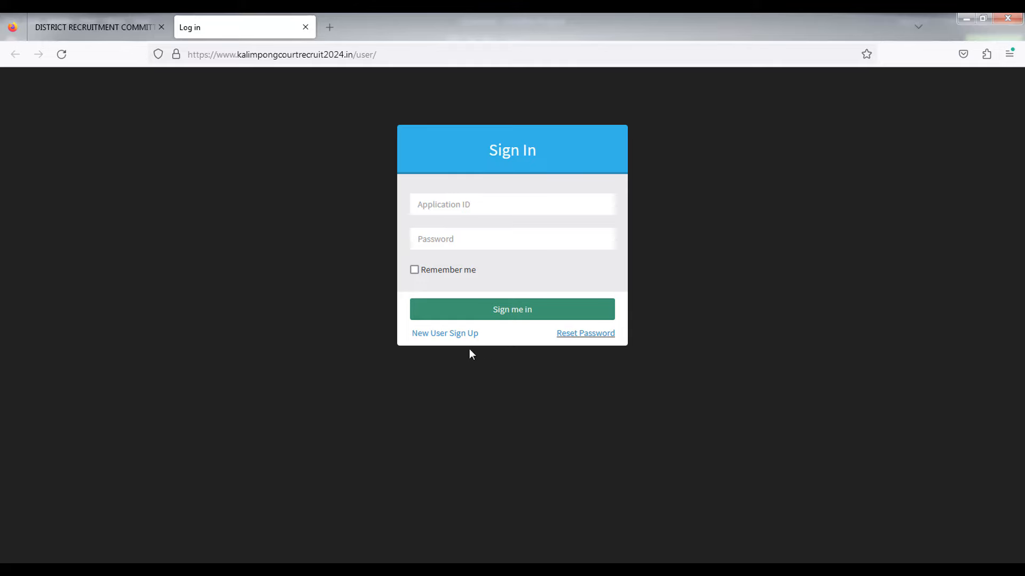
click(442, 334)
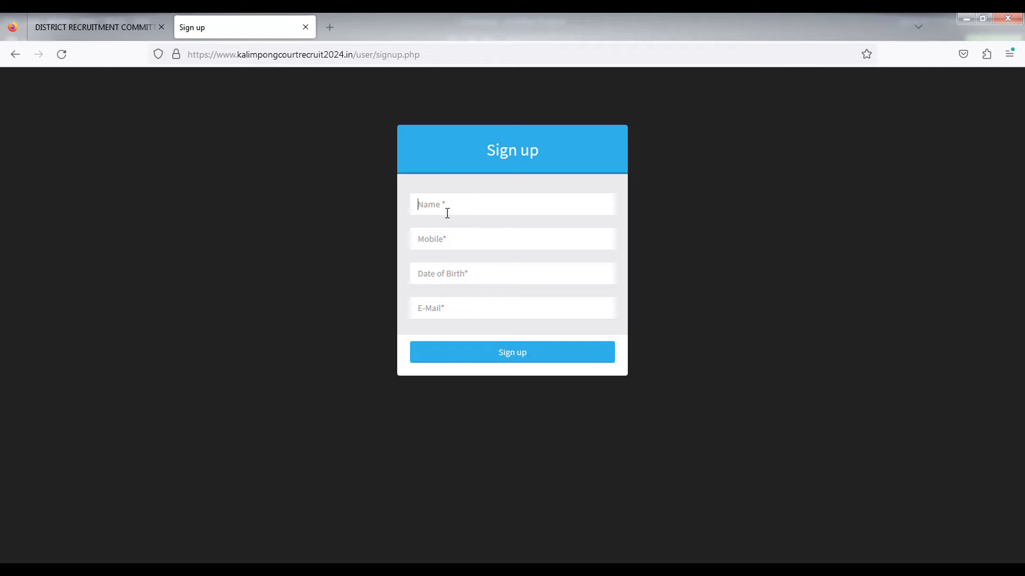
text(NADIM ONLINE)
key(Tab)
text(7003)
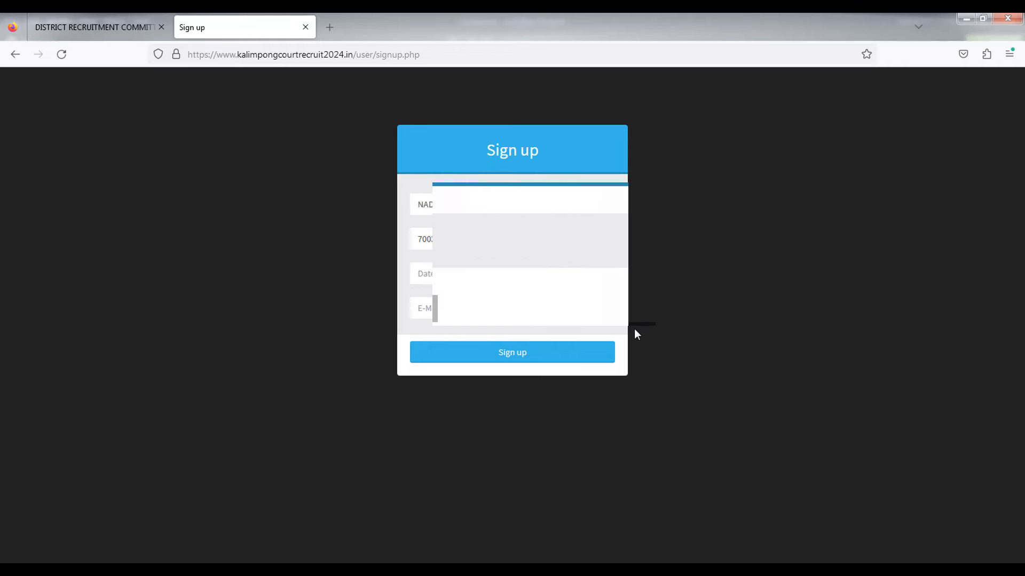
key(Tab)
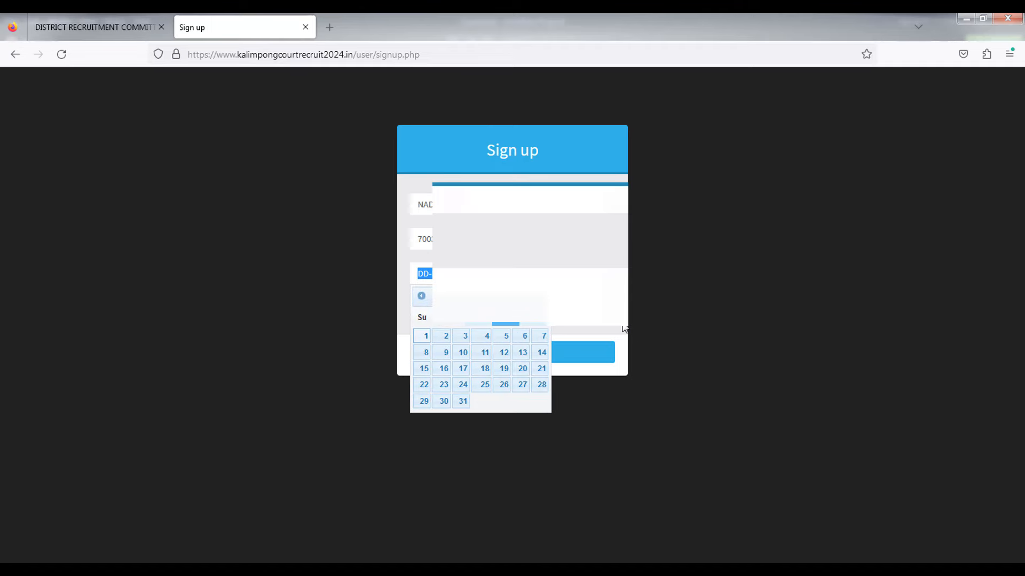
text(1906)
click(586, 309)
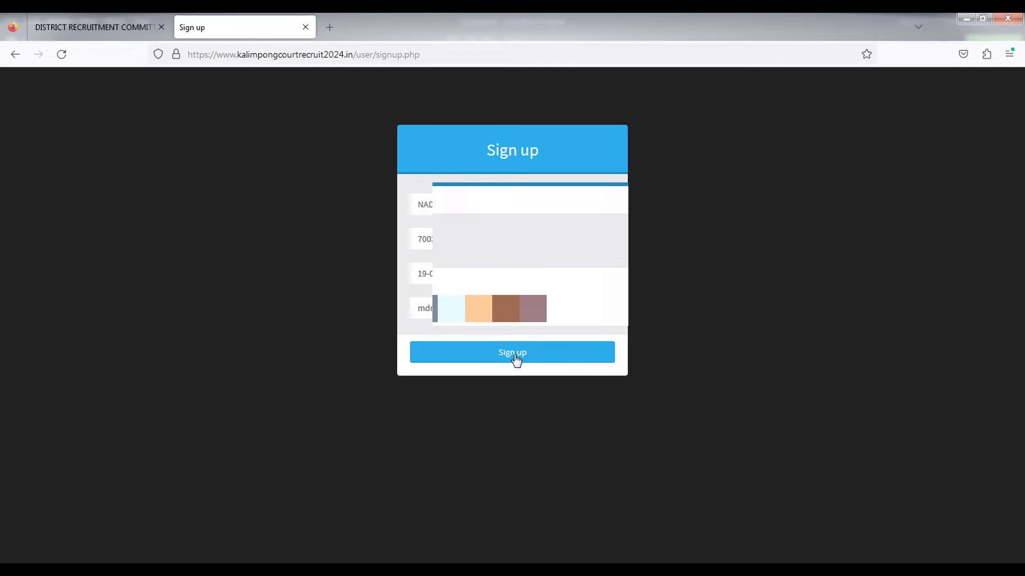
click(516, 358)
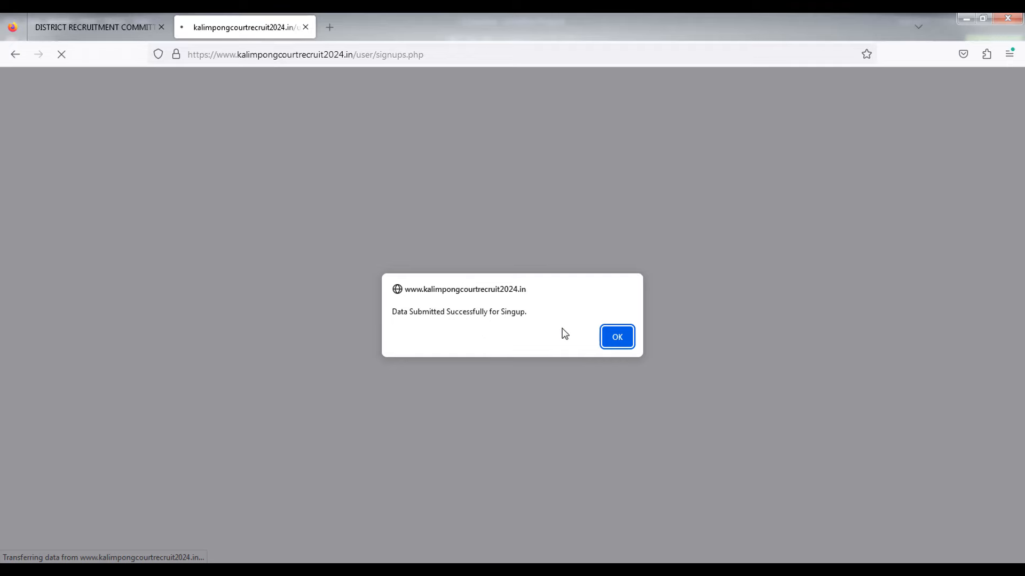
click(612, 340)
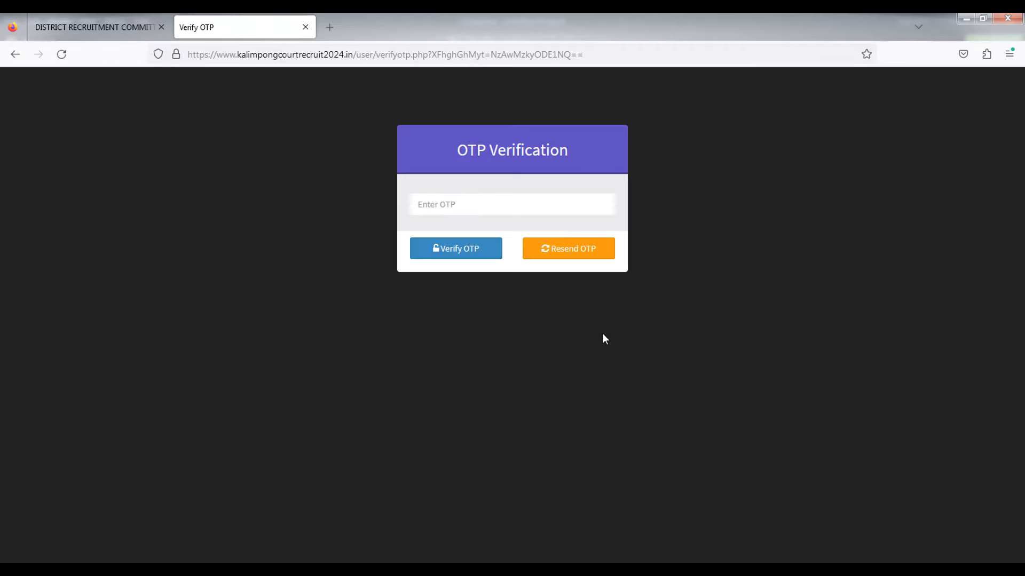
Step: Enter the OTP received for the registration and verify it
click(462, 205)
text(••••••)
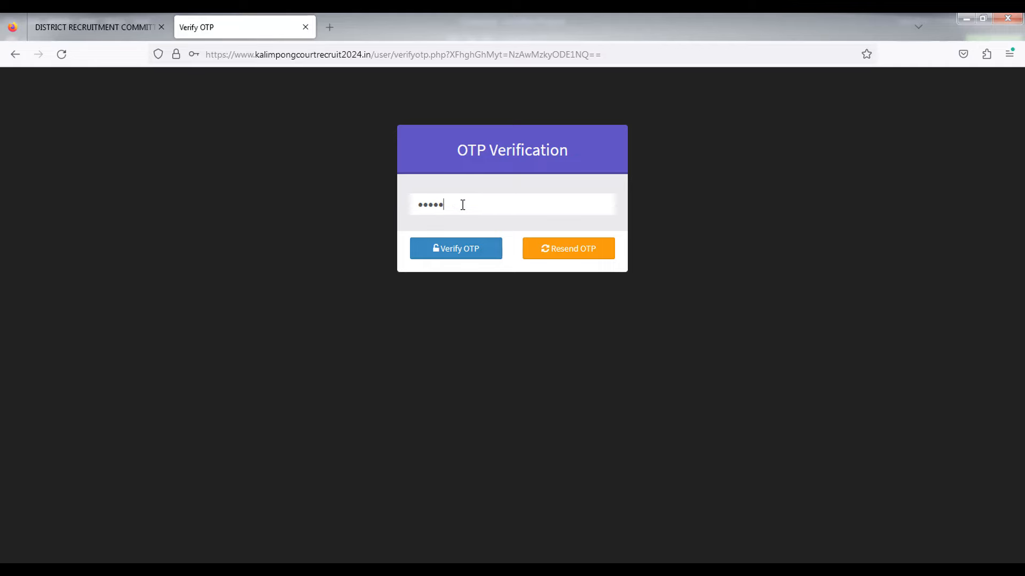
click(463, 255)
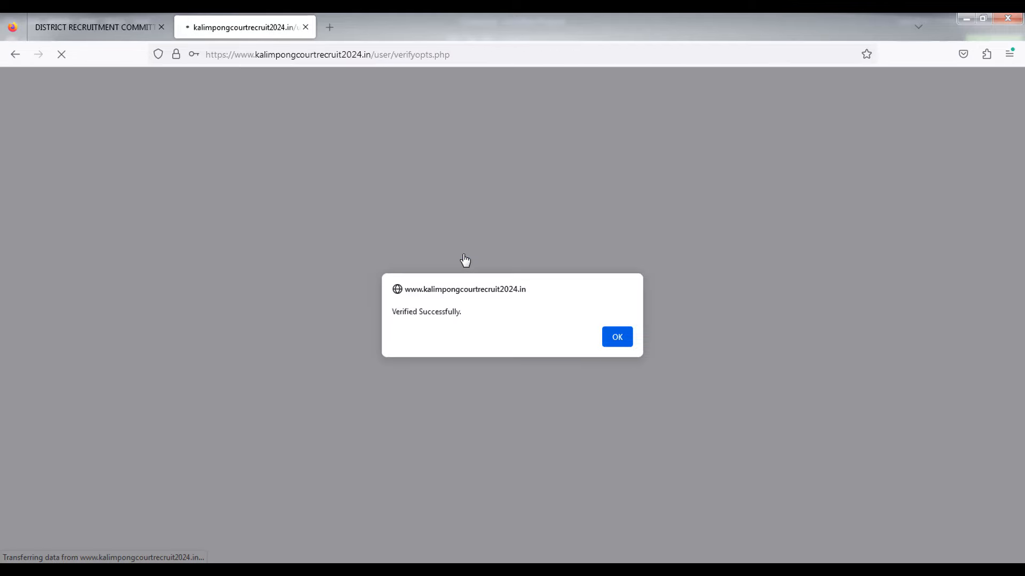
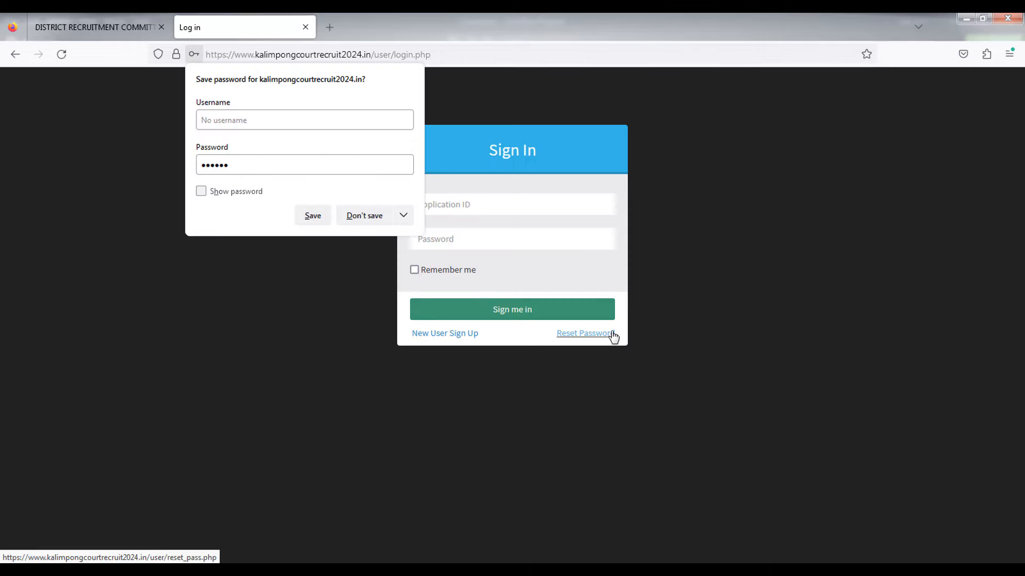
Step: Sign in with the application ID and account password, dismissing the browser's offers to save the password
click(481, 215)
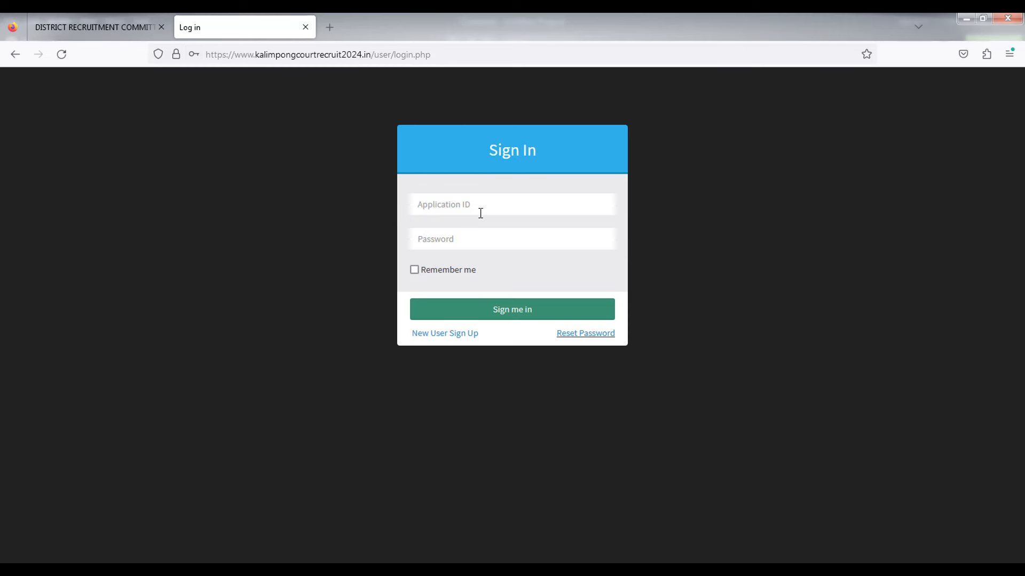
click(484, 314)
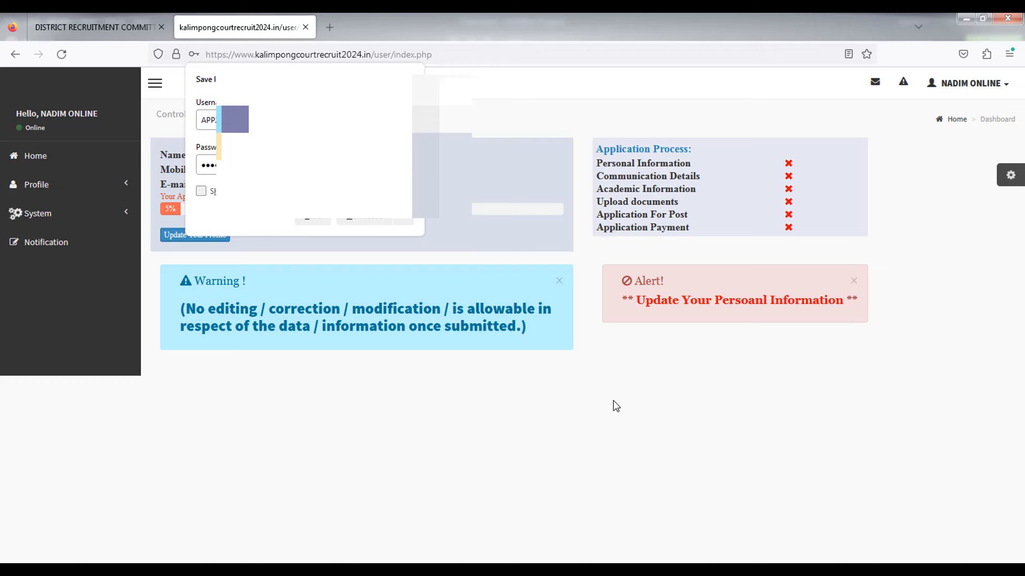
click(613, 404)
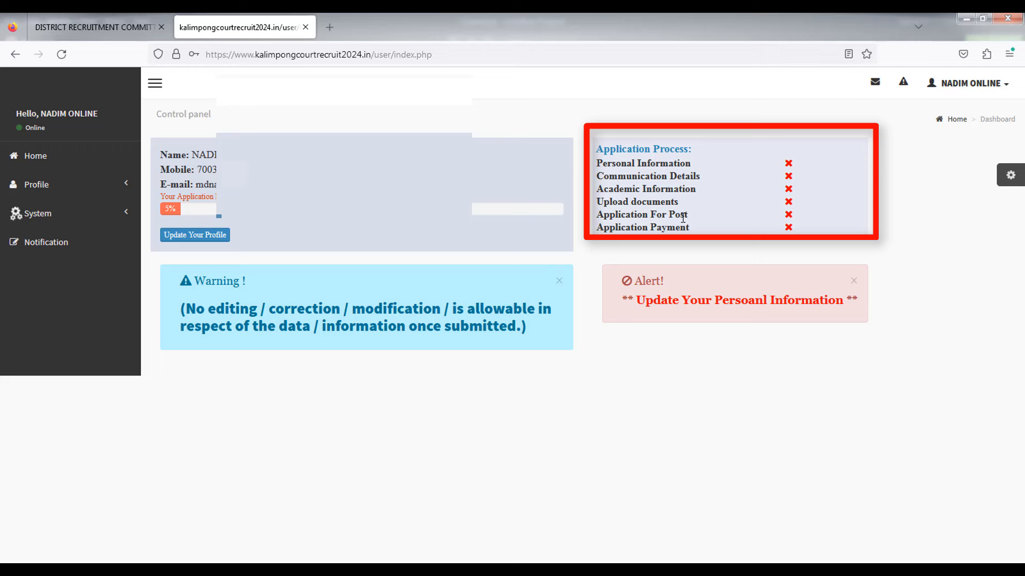
Step: Review the application process checklist, the applicant's details and progress, and the warning about editing submitted data
drag(642, 213, 692, 216)
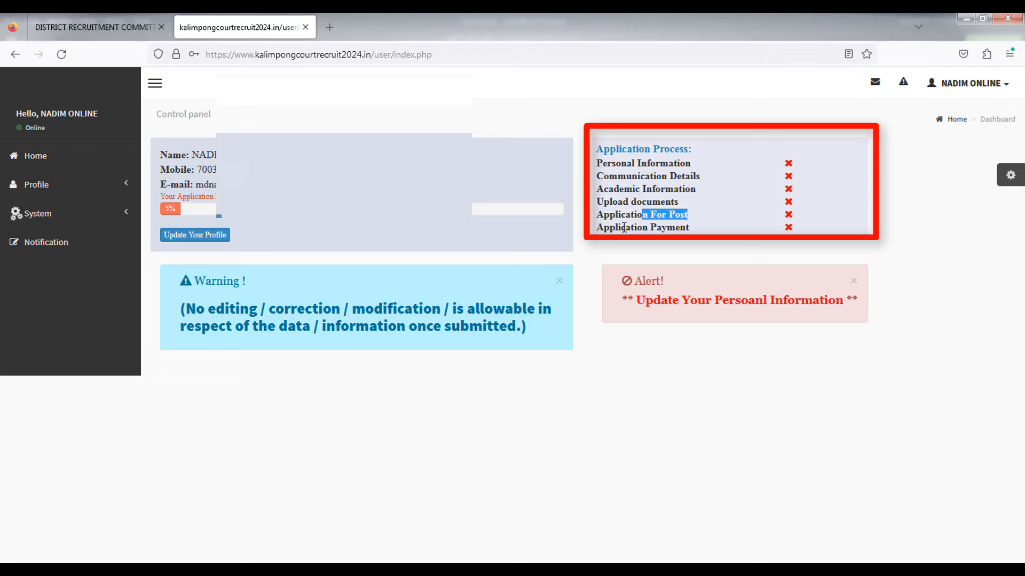
drag(625, 229, 668, 229)
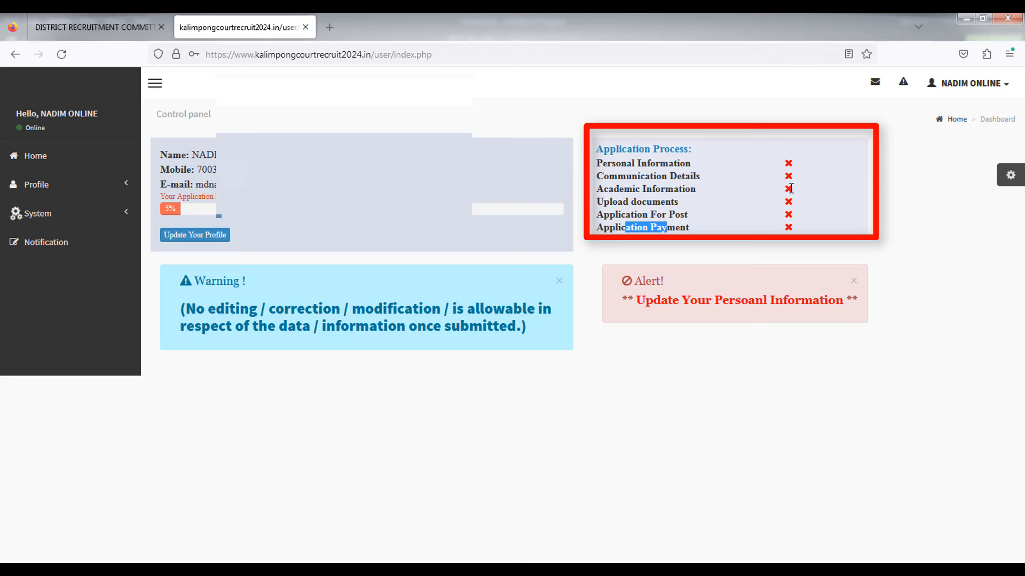
drag(662, 163, 692, 163)
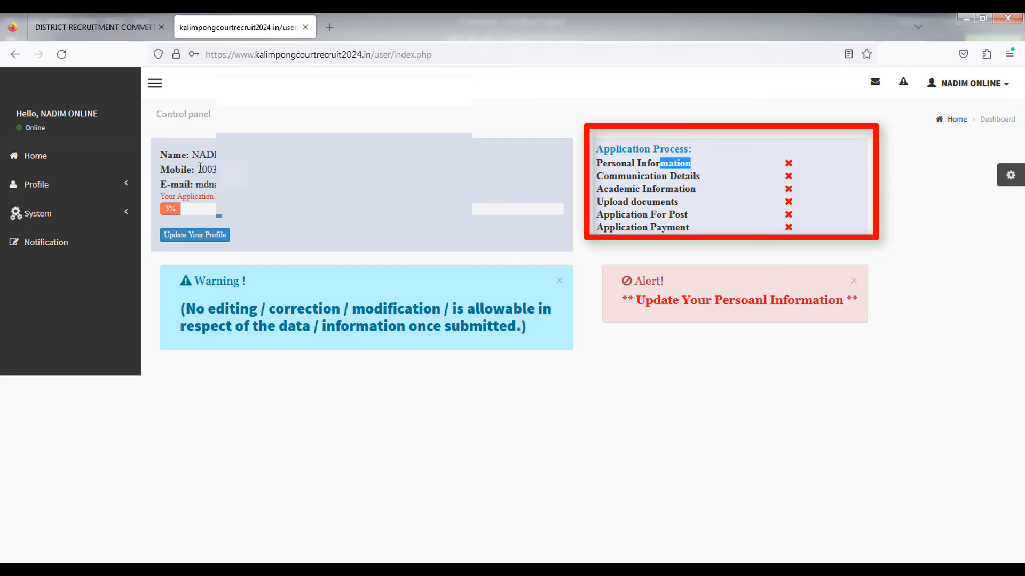
mouse_move(193, 154)
mouse_down()
mouse_move(251, 155)
mouse_move(216, 169)
mouse_move(249, 174)
mouse_move(234, 185)
mouse_up()
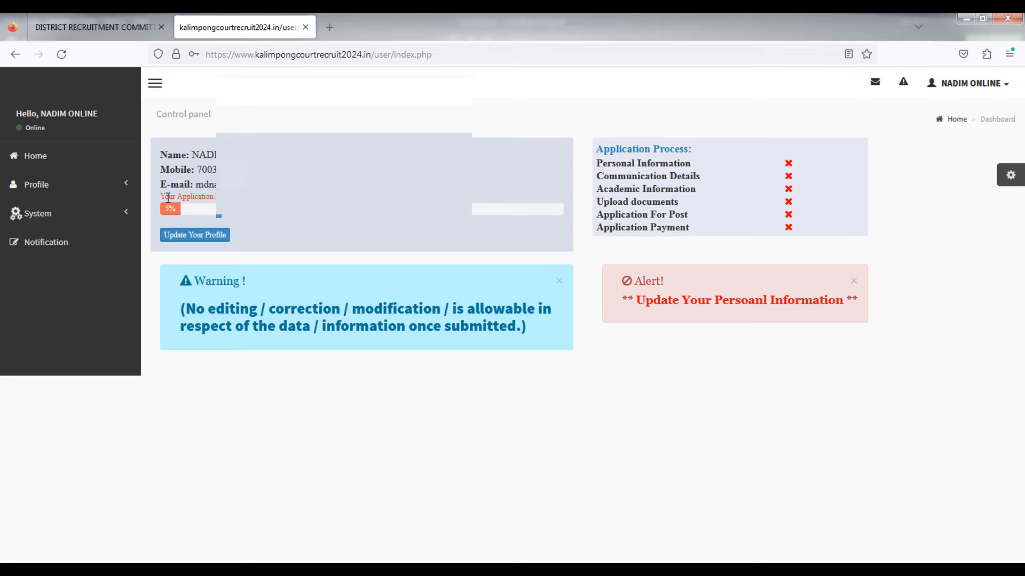
drag(160, 196, 246, 198)
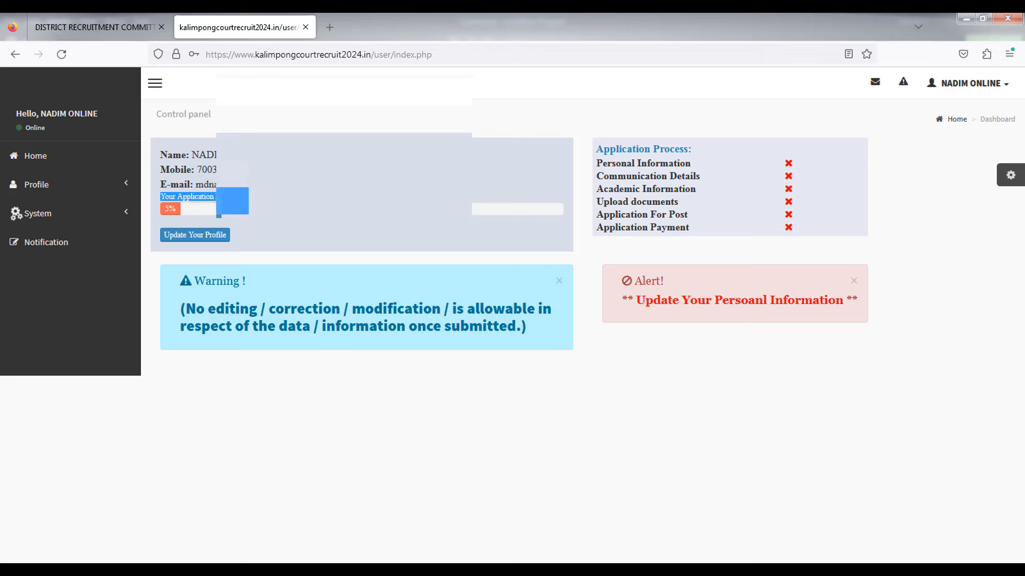
drag(186, 308, 258, 310)
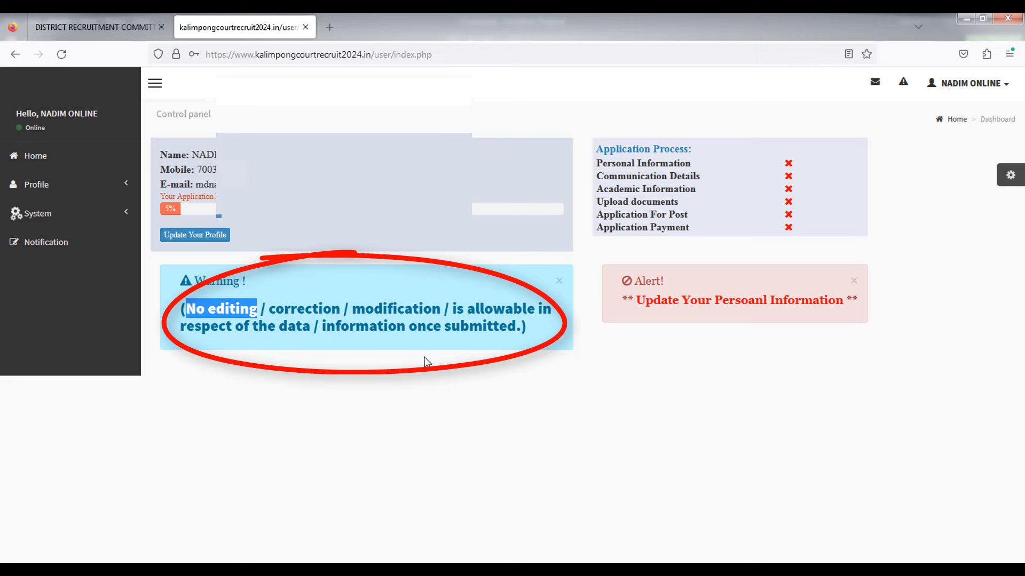
Step: Open the profile update form and enter FATHER as both the guardian's name and the relation with guardian
click(195, 236)
click(582, 197)
text(FATHER)
click(852, 196)
text(FATHER)
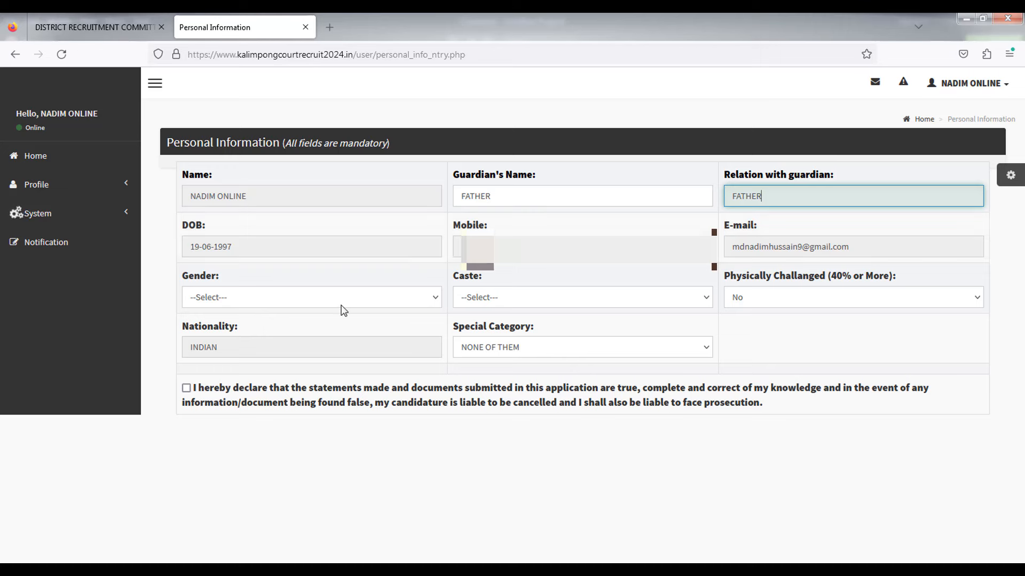
Step: Set the gender to MALE, the caste to GENERAL and the special category to NONE OF THEM in the personal information
click(257, 302)
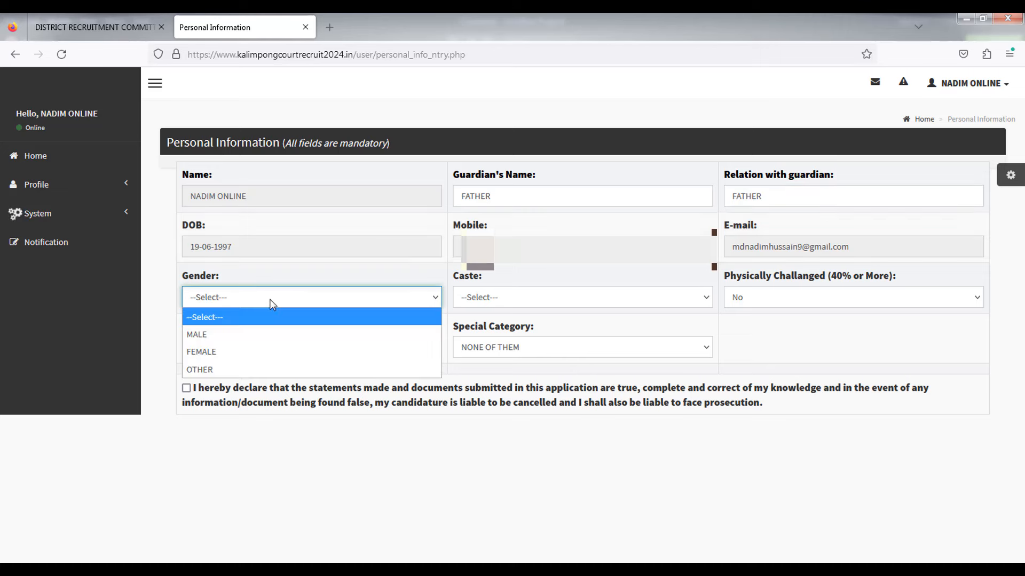
click(242, 333)
click(491, 296)
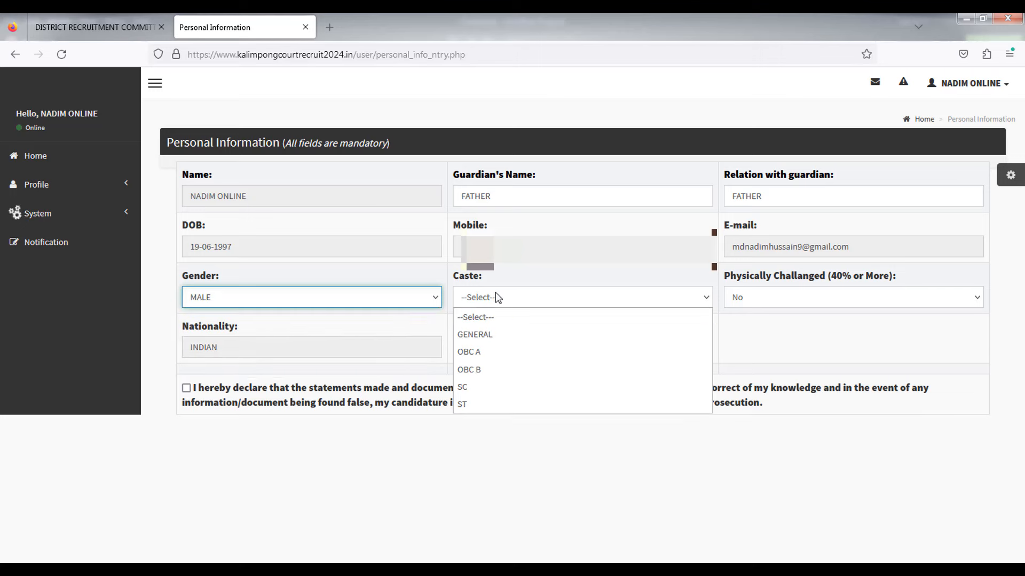
click(494, 334)
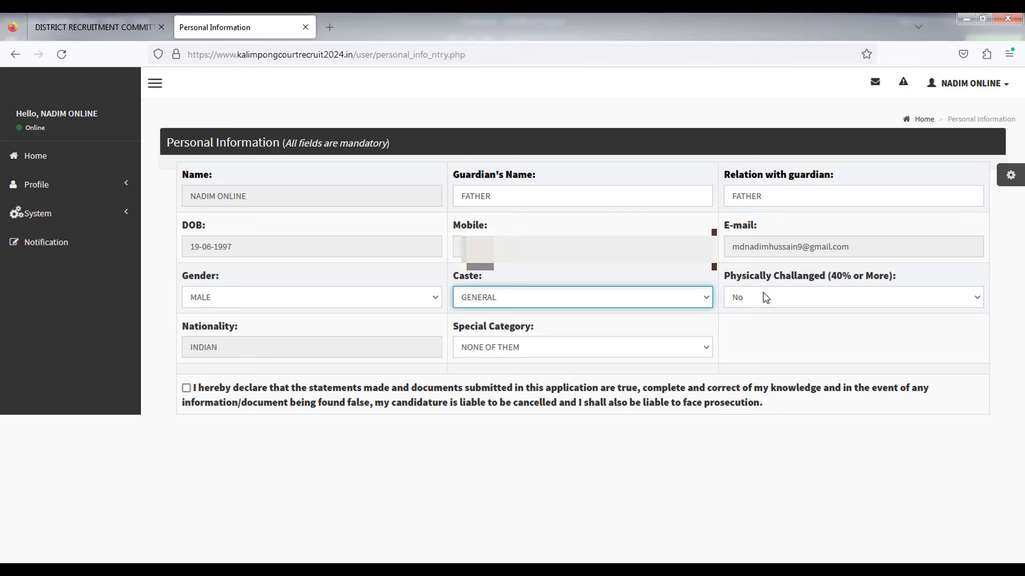
drag(184, 329, 225, 329)
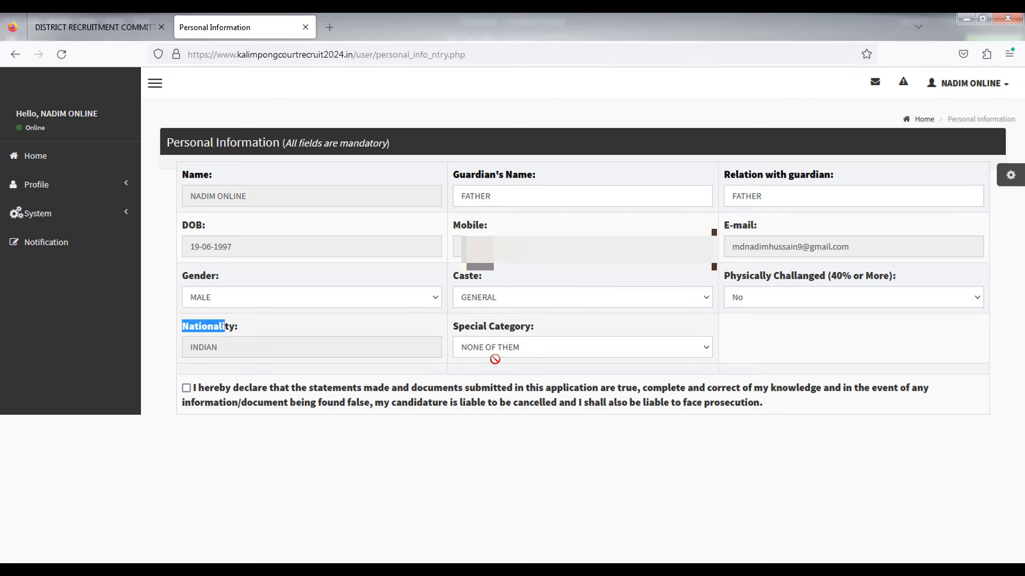
drag(456, 331, 525, 327)
click(505, 348)
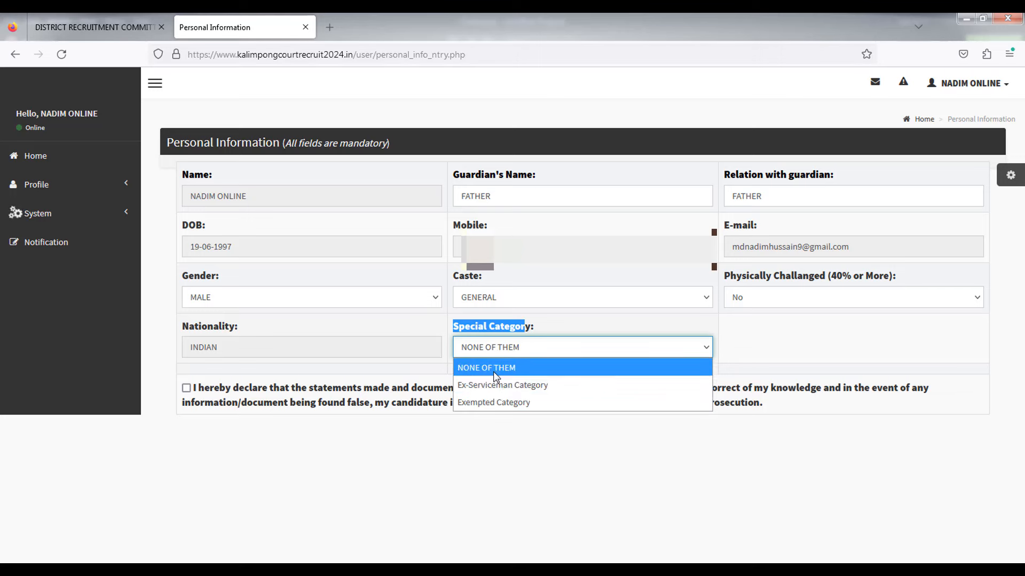
click(494, 372)
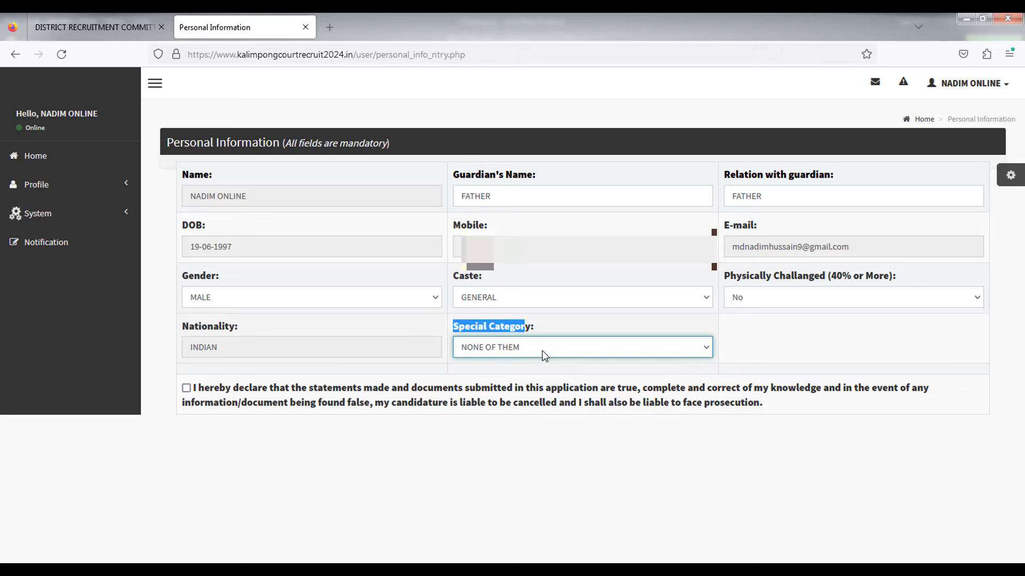
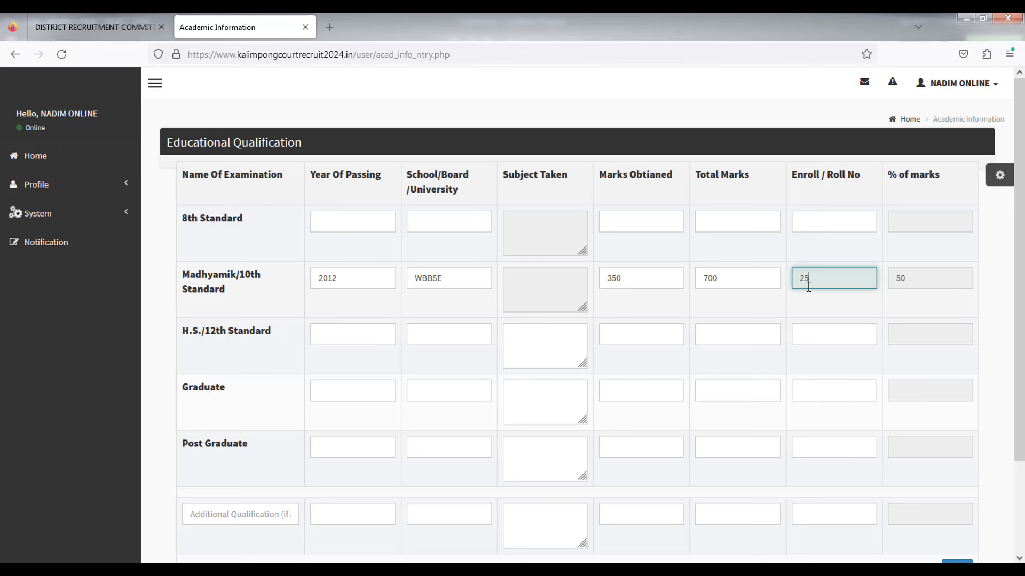
Step: Complete the roll number for the Madhyamik/10th Standard qualification, and check the 8th Standard row and the experience field
text(0235)
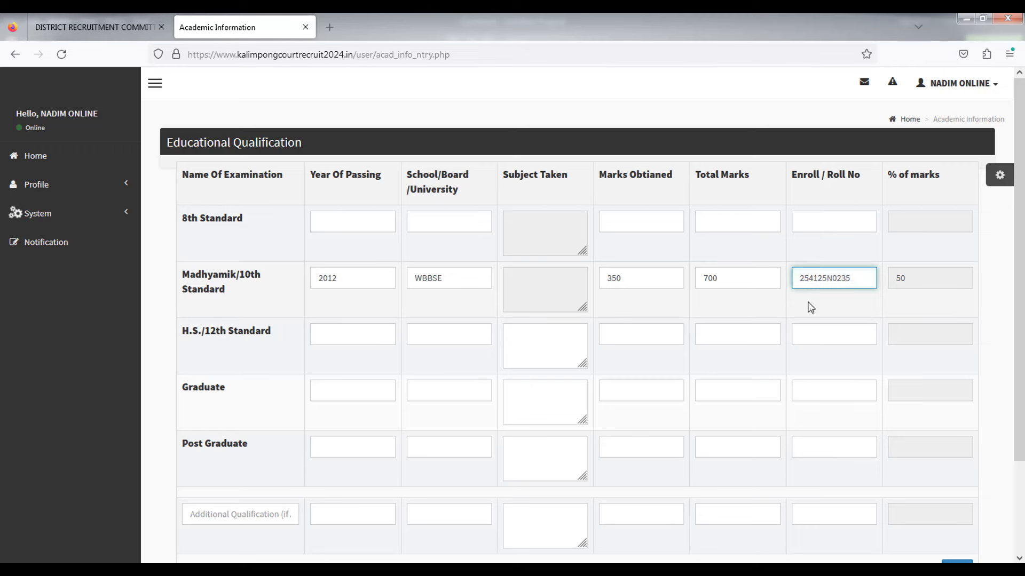
click(811, 307)
drag(183, 274, 228, 290)
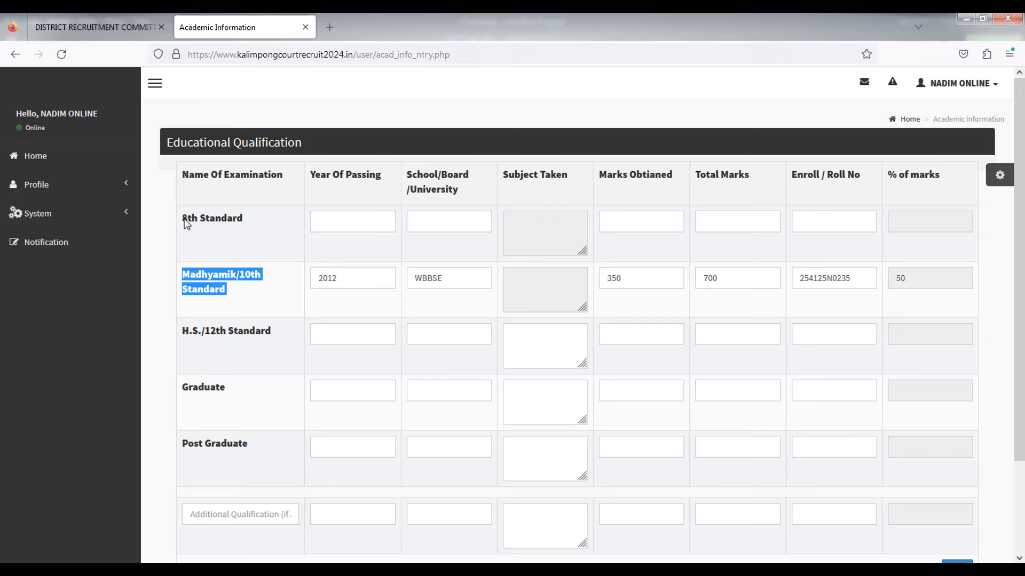
drag(182, 219, 217, 220)
click(269, 228)
scroll(269, 227, down, 2)
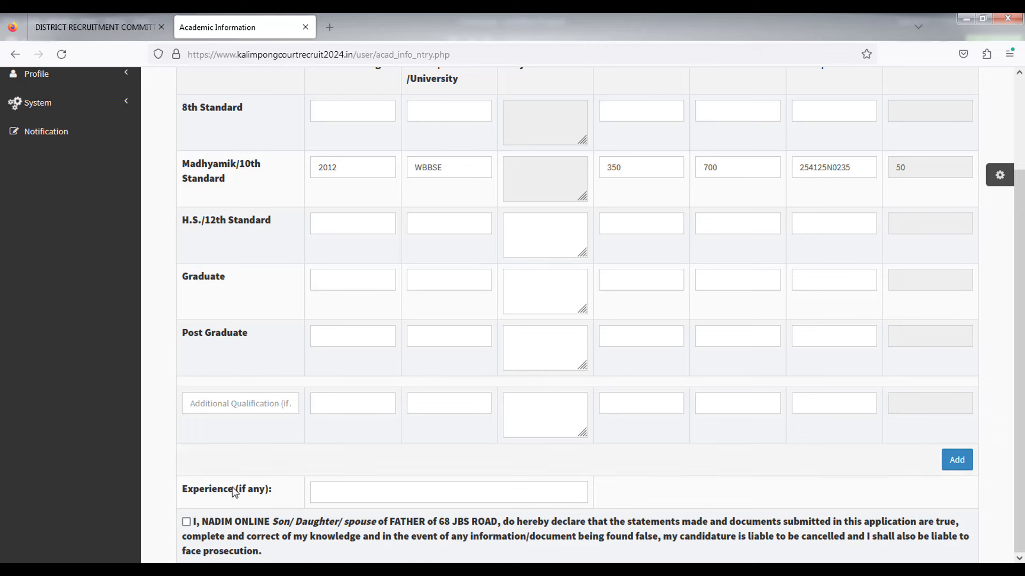
drag(199, 490, 278, 495)
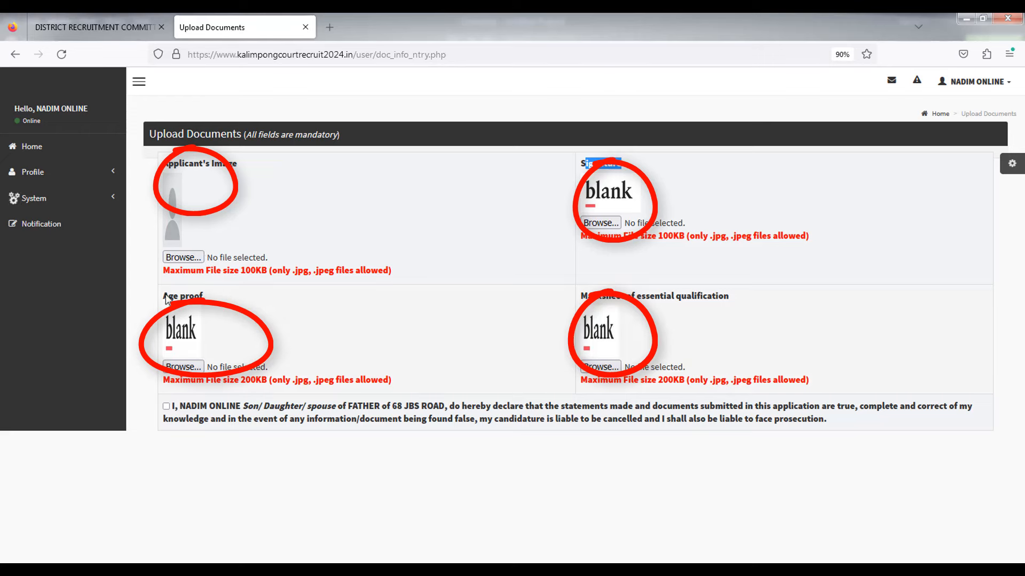
Step: Upload A.jpg as applicant's image, the signature scan, and 5 001.jpg as both age proof and marksheet, with the declaration accepted
drag(163, 296, 207, 299)
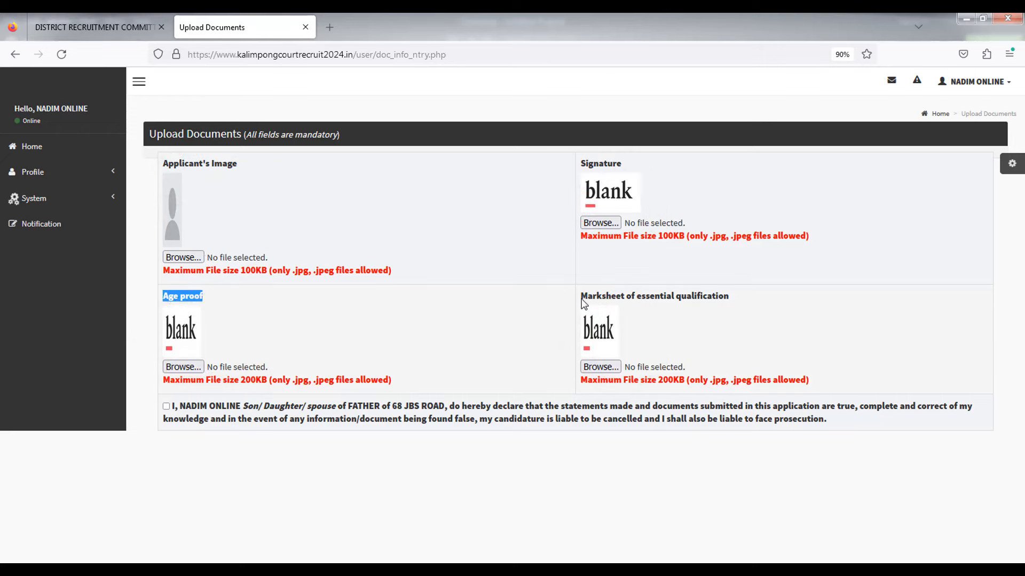
drag(582, 298, 665, 296)
click(183, 257)
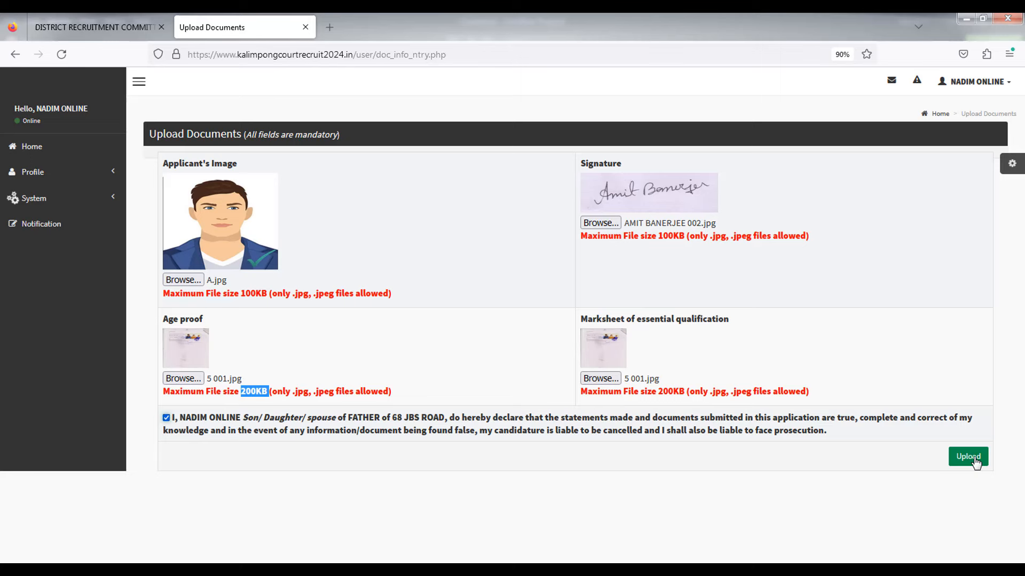
click(969, 457)
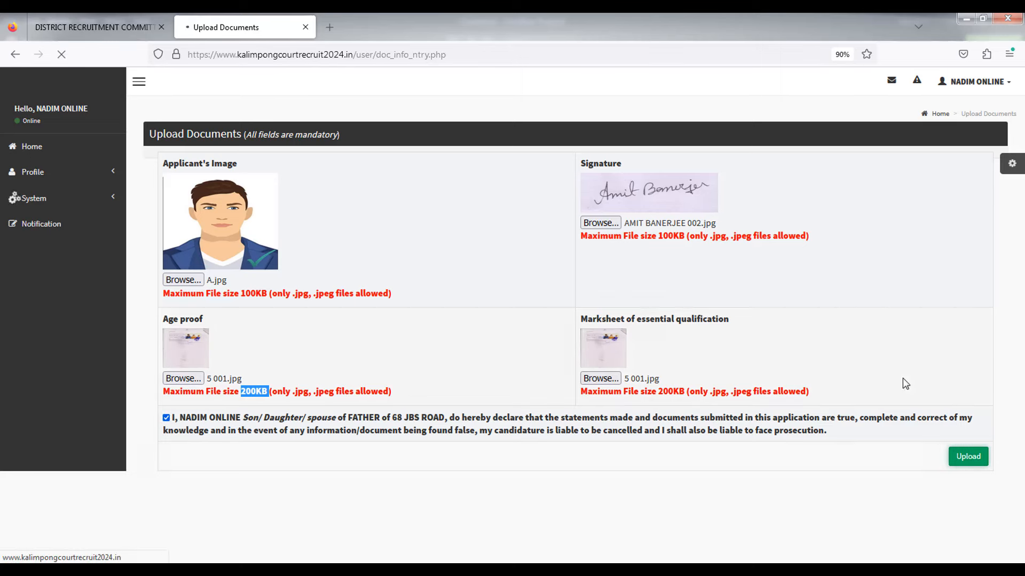
click(567, 336)
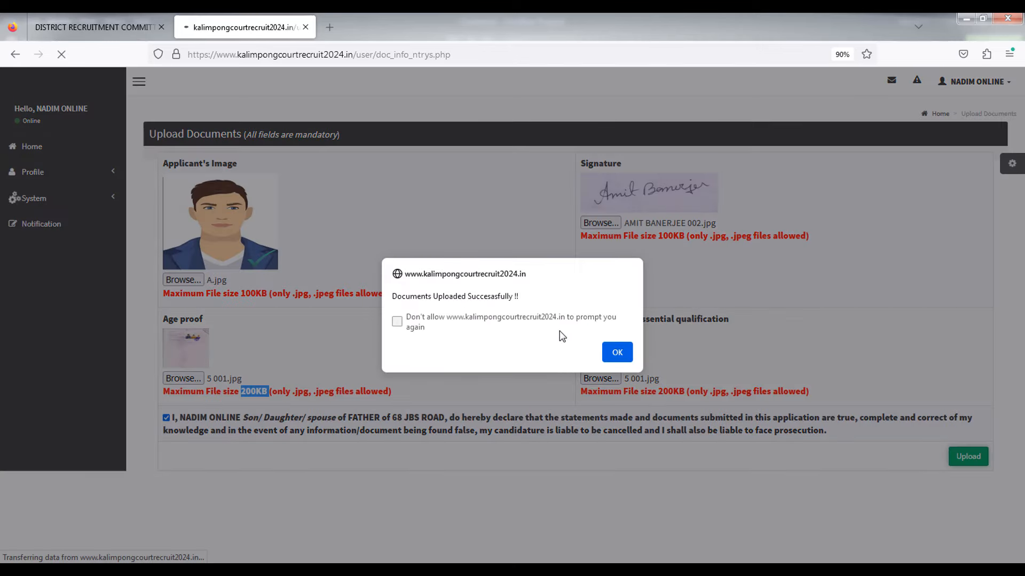
Step: Add the UNRESERVED application for LOWER DIVISION CLERK (GROUP-C), with 5 001.jpg uploaded as the certificate in computer training
drag(406, 297, 493, 300)
drag(582, 223, 769, 220)
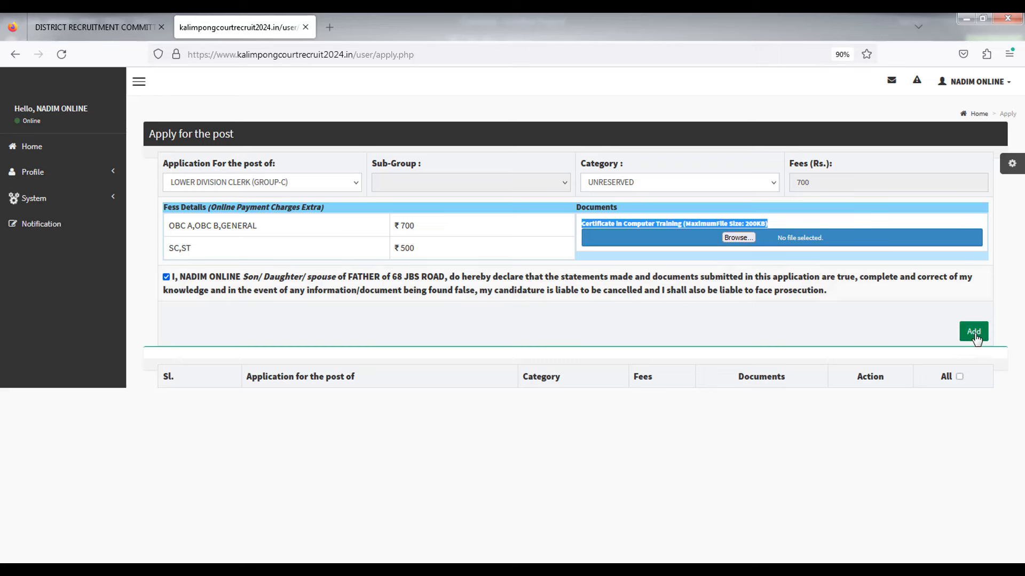
click(973, 332)
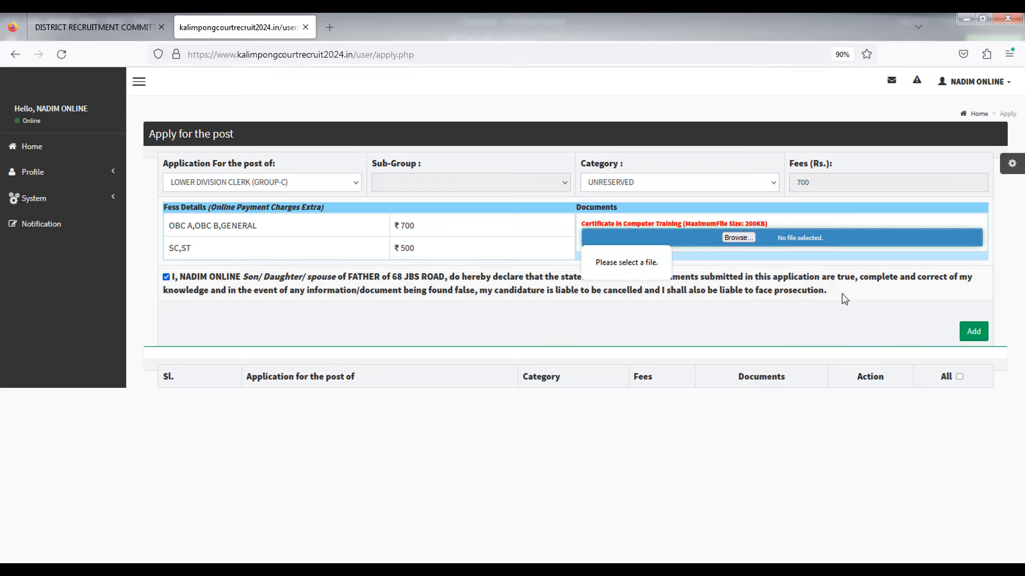
drag(622, 224, 683, 225)
click(739, 238)
click(974, 332)
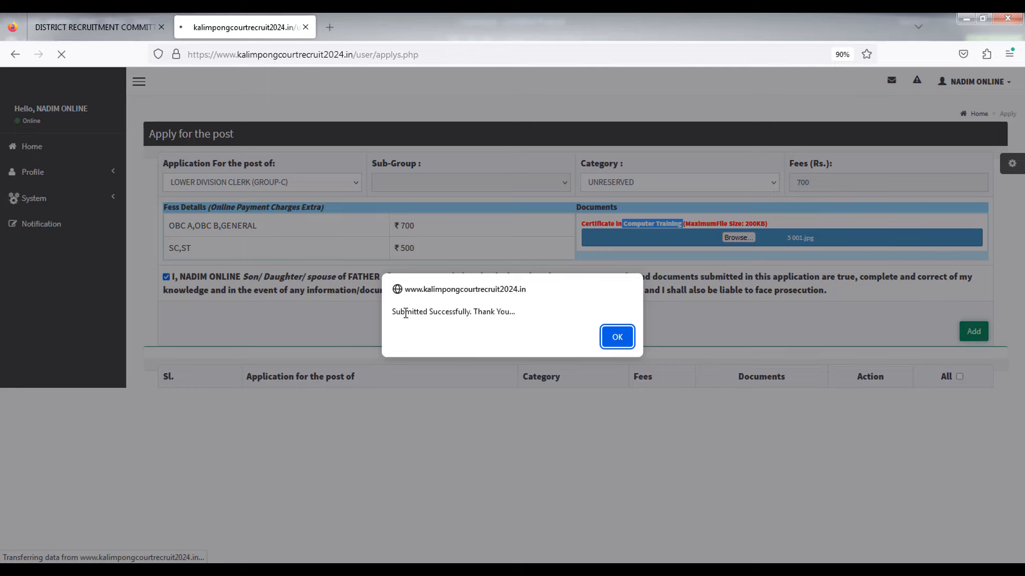
drag(405, 312, 464, 308)
click(616, 337)
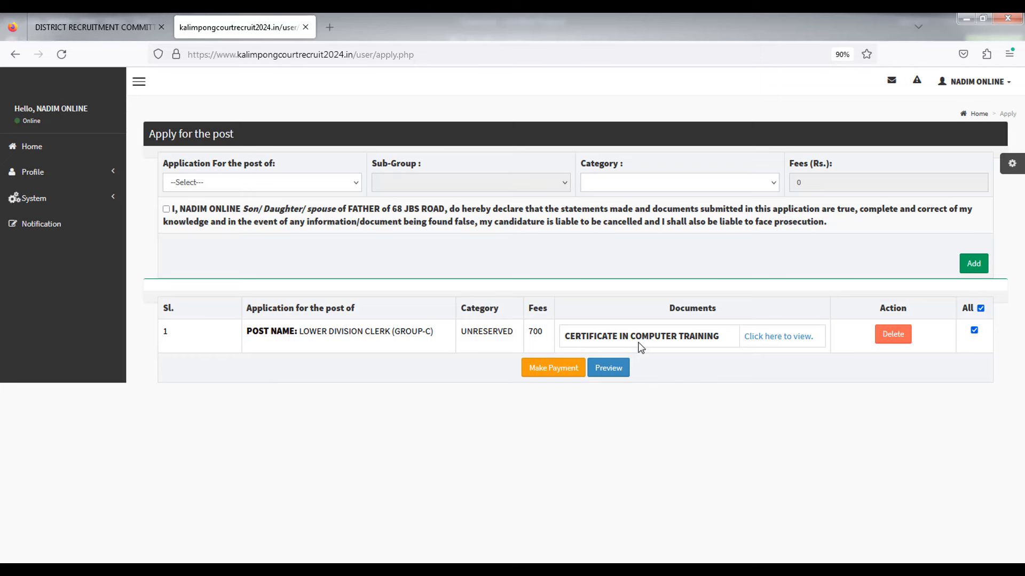
Step: Check the post name and the computer training certificate in the added application entry
drag(574, 332, 631, 341)
click(793, 430)
drag(316, 327, 368, 333)
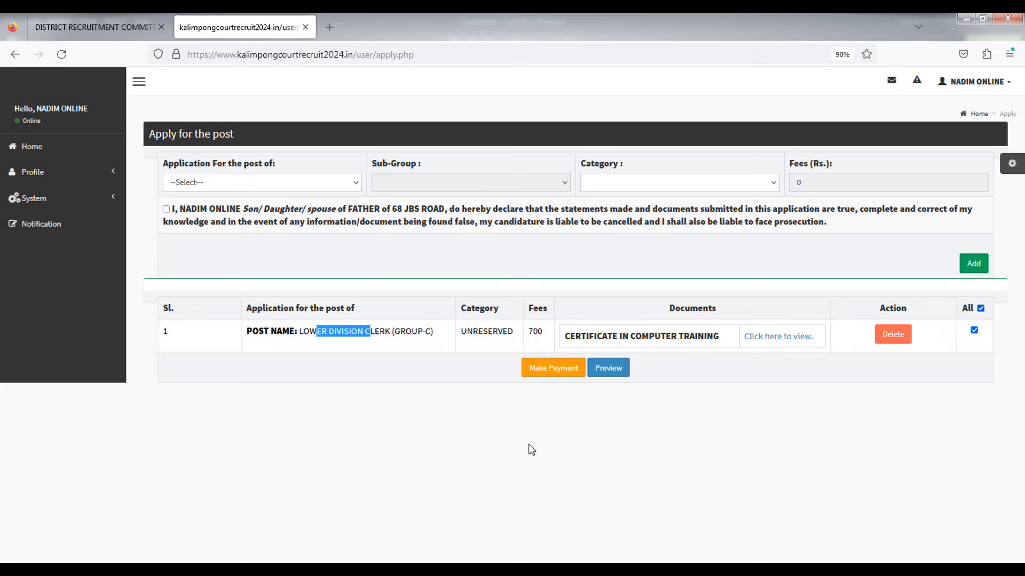
click(617, 453)
drag(636, 337, 675, 340)
click(738, 395)
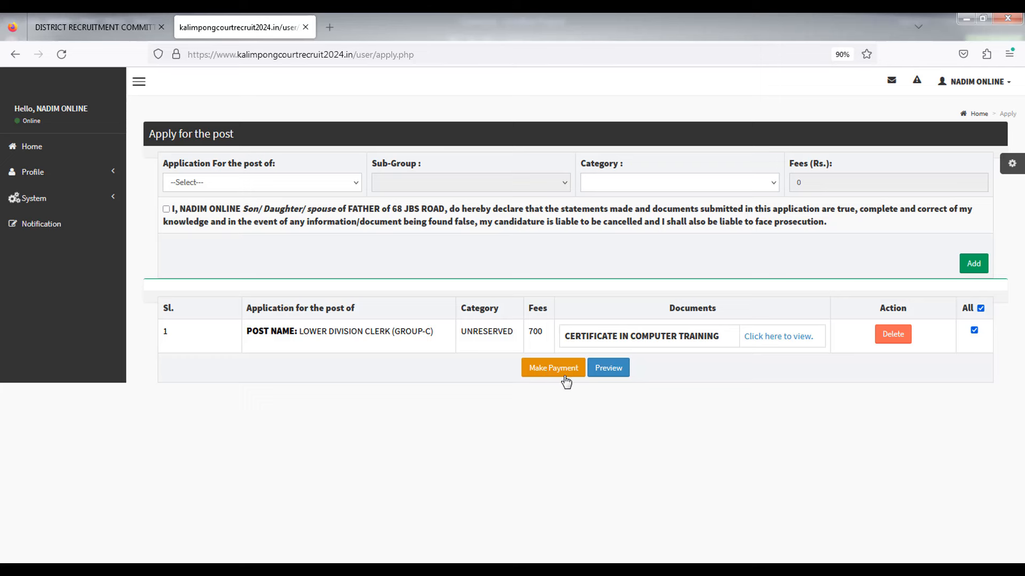
Step: Open the application preview, review its personal, educational and application details, and close it
click(552, 368)
scroll(507, 320, down, 5)
scroll(507, 320, up, 3)
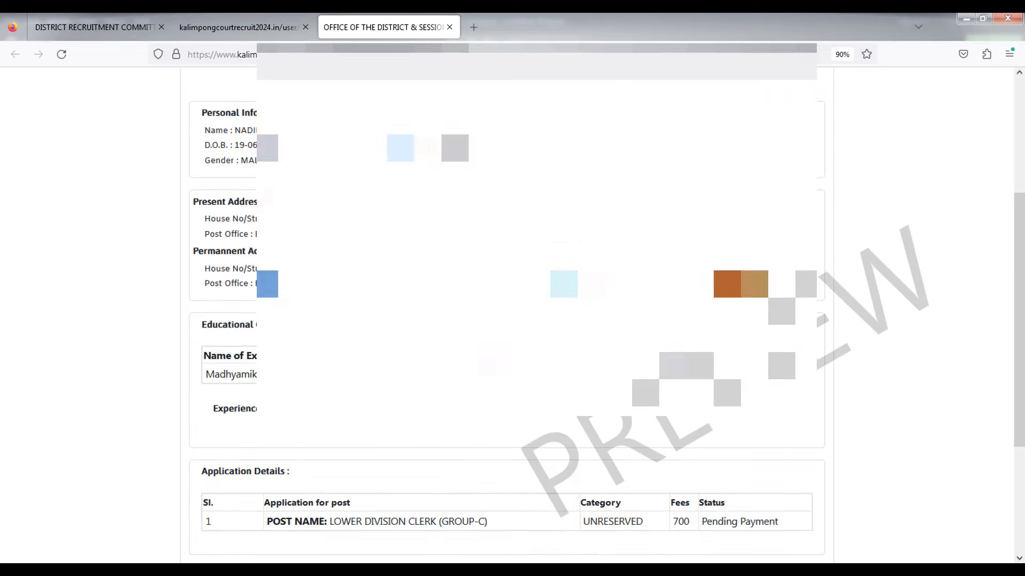
click(450, 26)
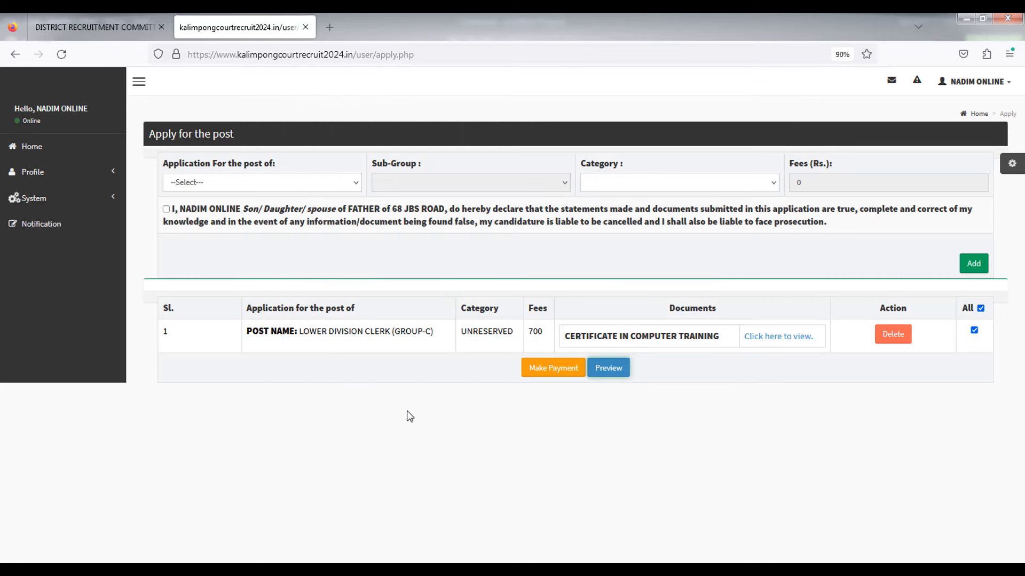
Step: Proceed to payment for the added post and examine the bank choices for cash payment and the other payment modes
click(553, 369)
click(426, 300)
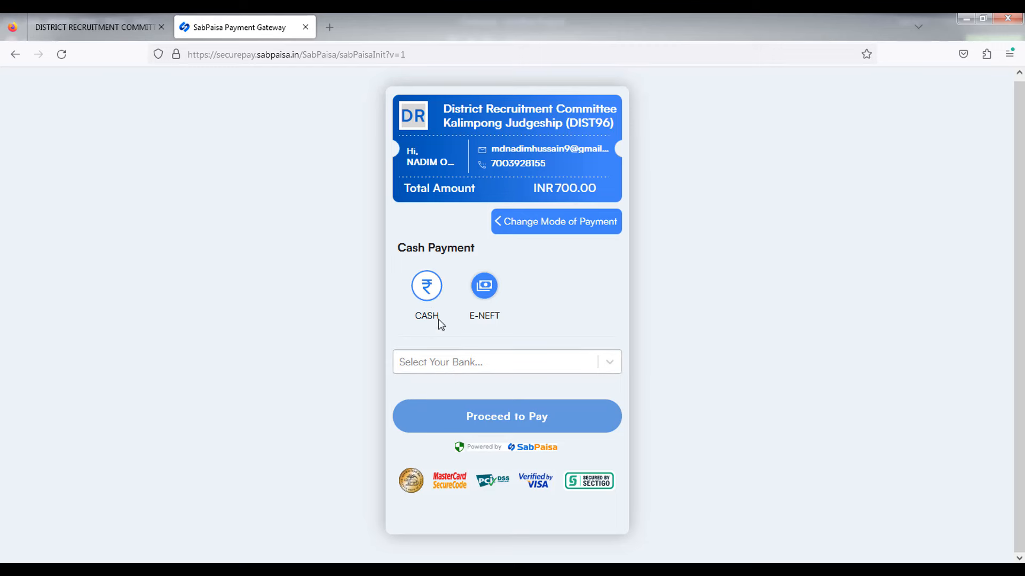
click(453, 361)
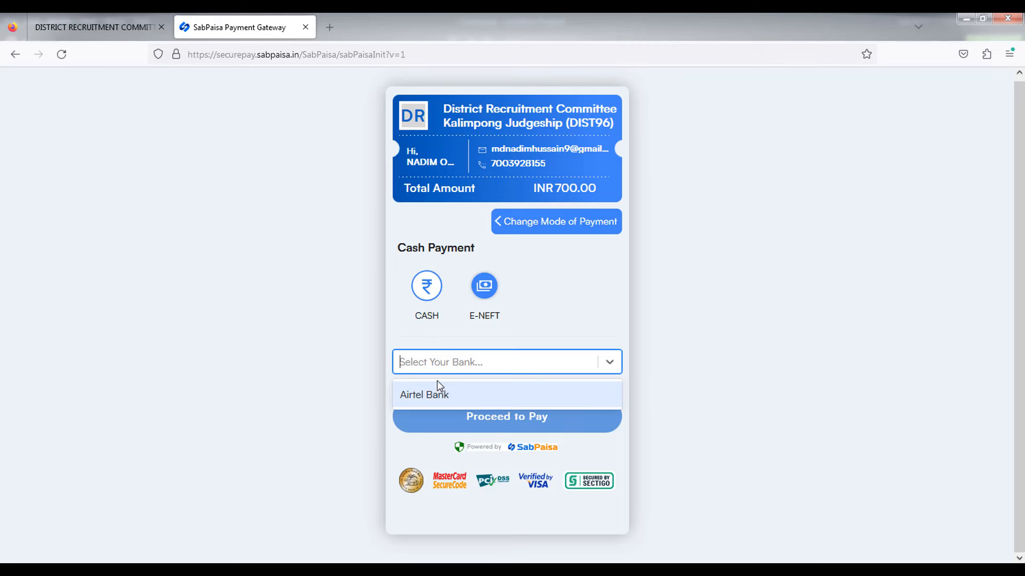
click(352, 363)
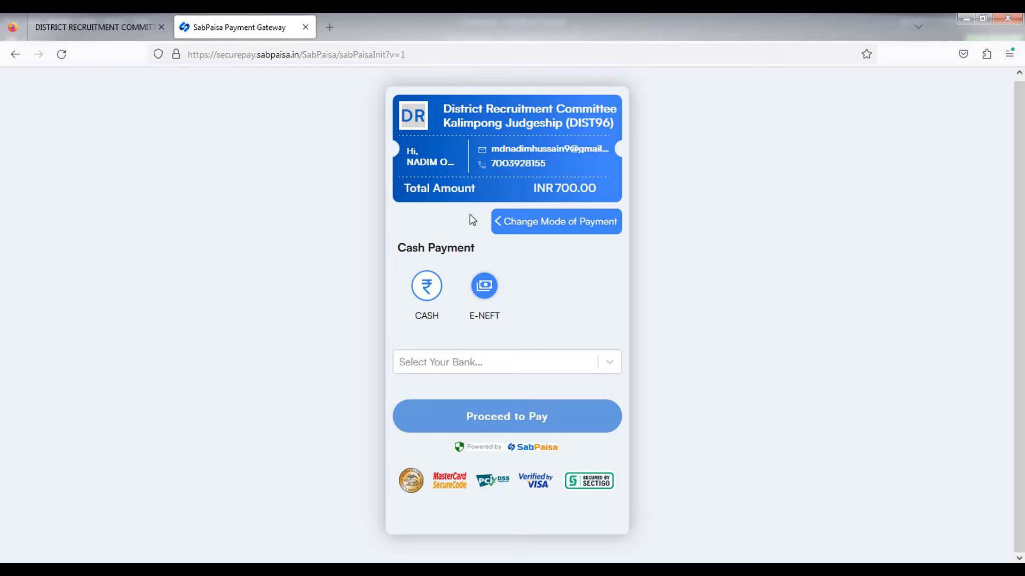
click(517, 224)
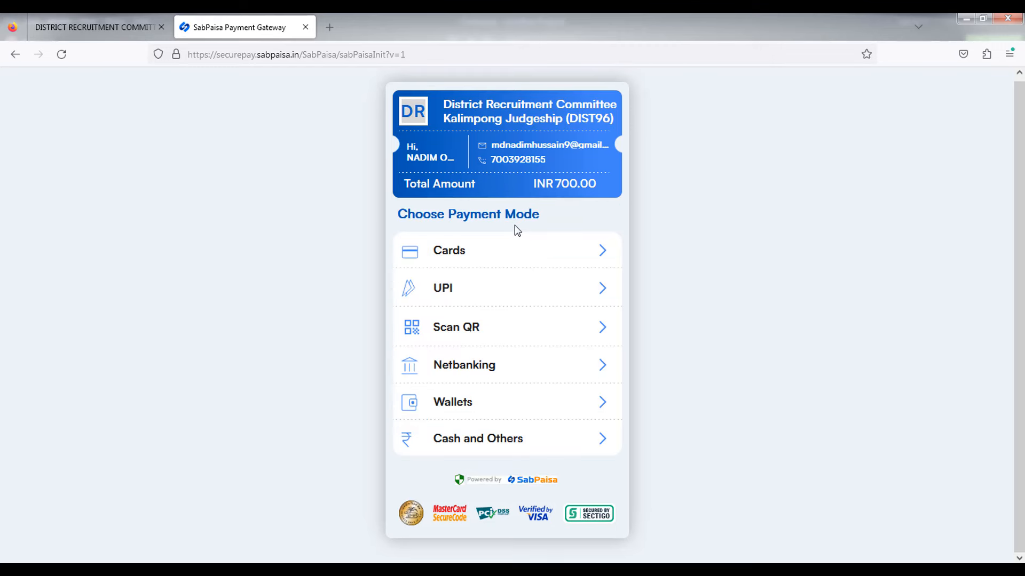
click(437, 300)
click(532, 259)
Step: Return from the payment gateway to the applicant dashboard and check the application progress and payment status
click(99, 26)
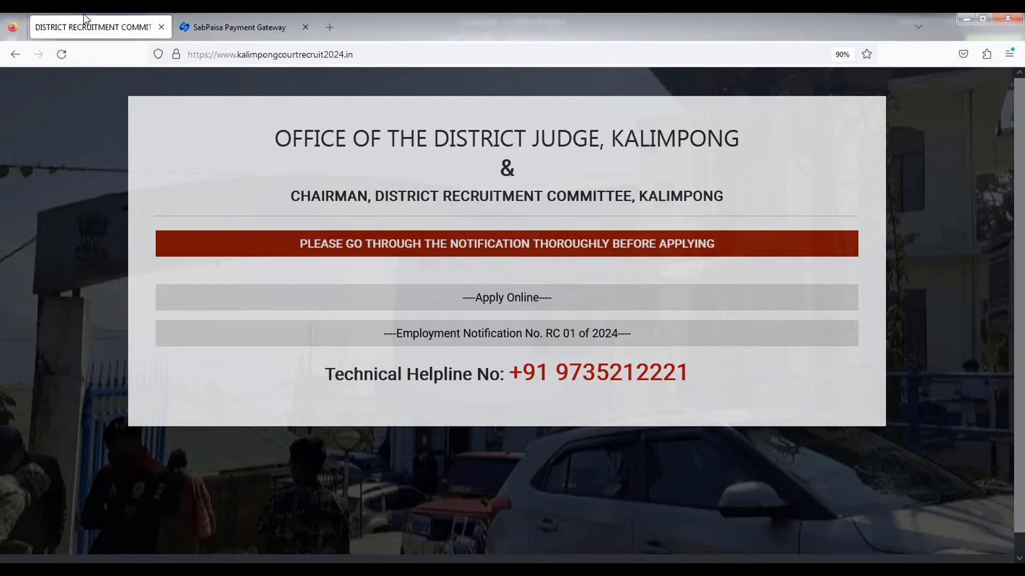
click(219, 26)
click(16, 59)
drag(309, 194, 364, 195)
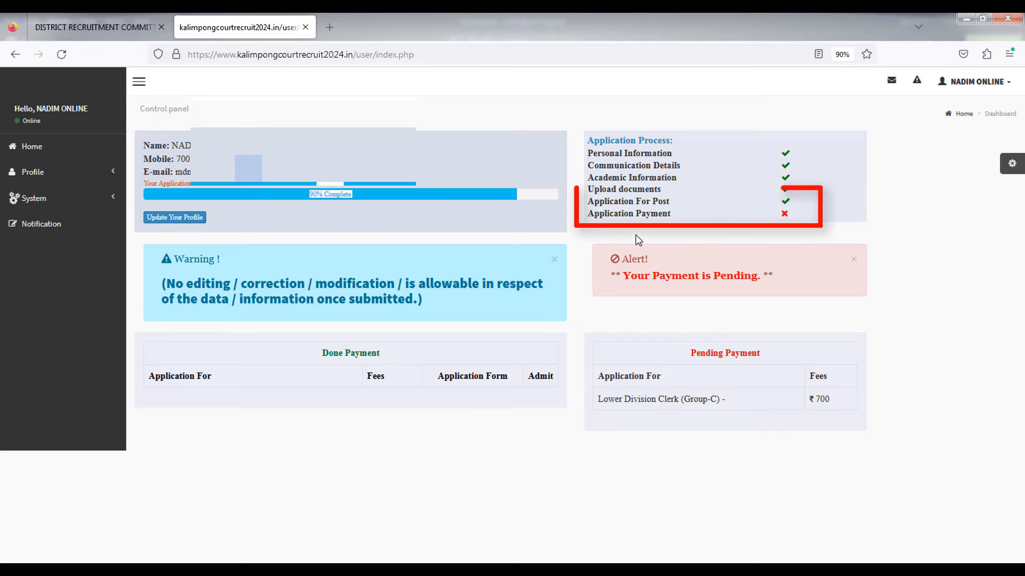
mouse_move(623, 214)
mouse_down()
mouse_move(808, 210)
mouse_move(784, 215)
mouse_up()
click(784, 215)
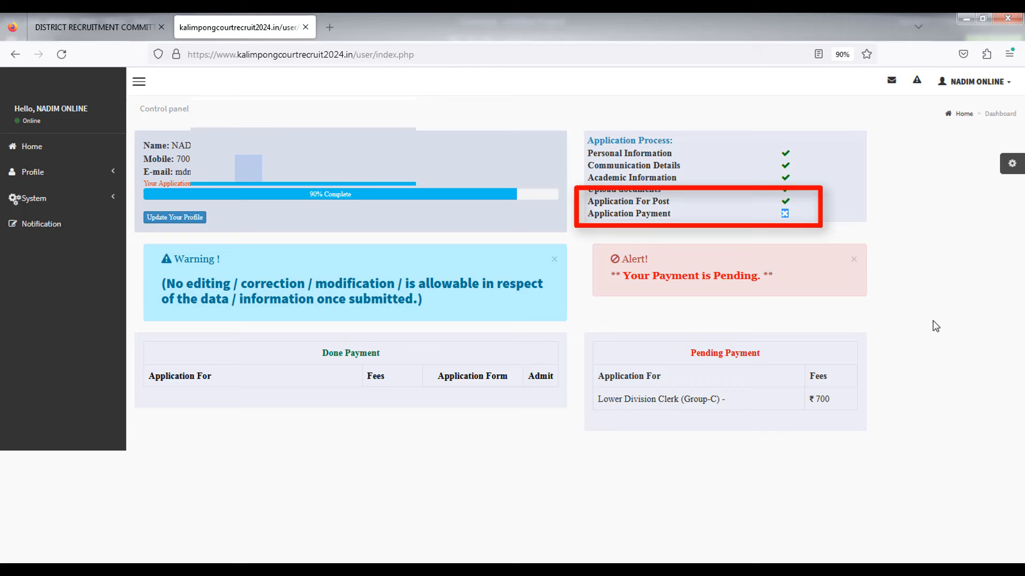